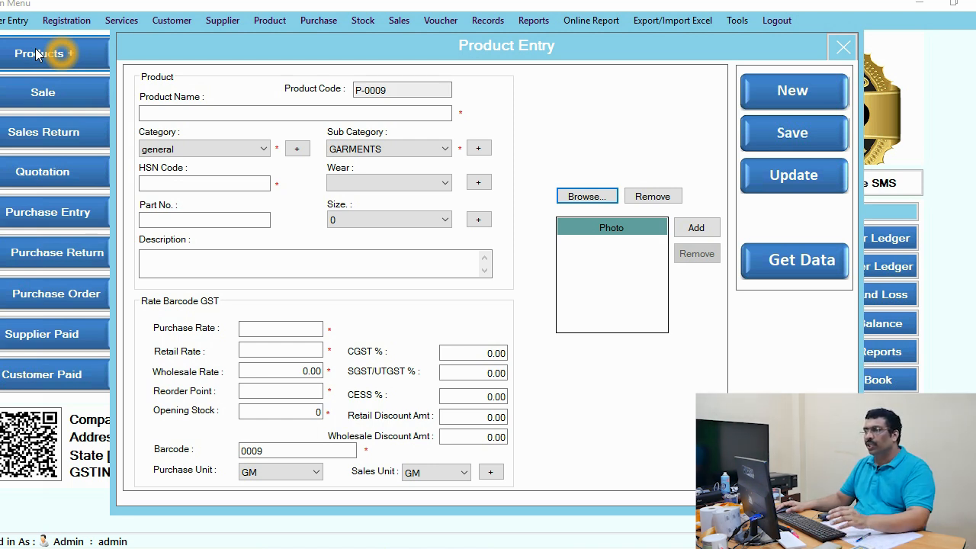
Step: Name the new product Hilighter and set its HSN code to 122, keeping the general category and GARMENTS sub category
{"action": "left_click", "coordinate": [161, 115]}
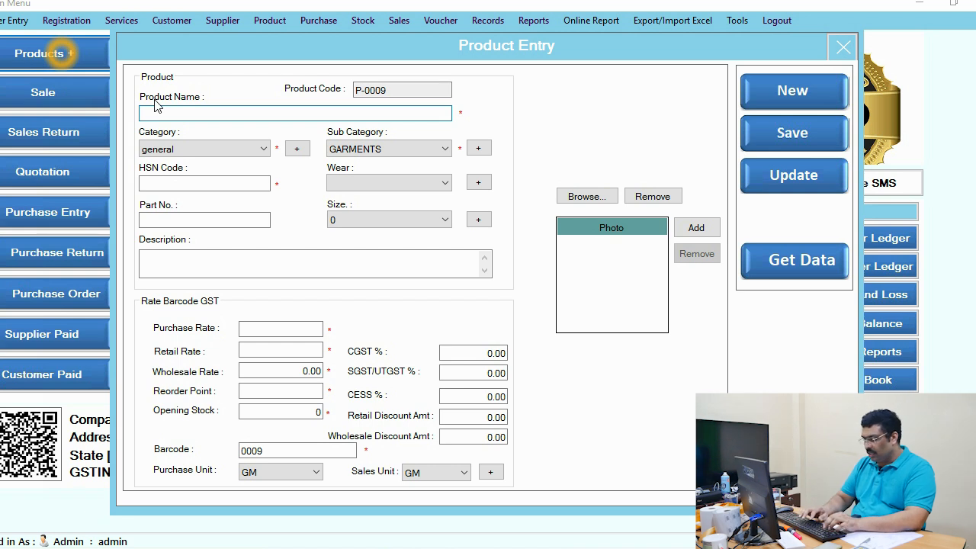
{"action": "type", "text": "Hilighter"}
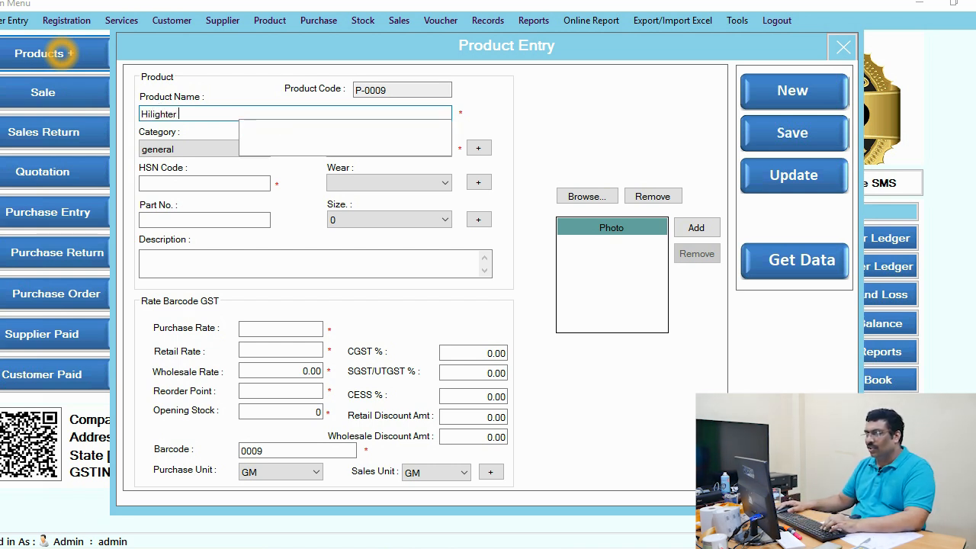
{"action": "left_click", "coordinate": [263, 182]}
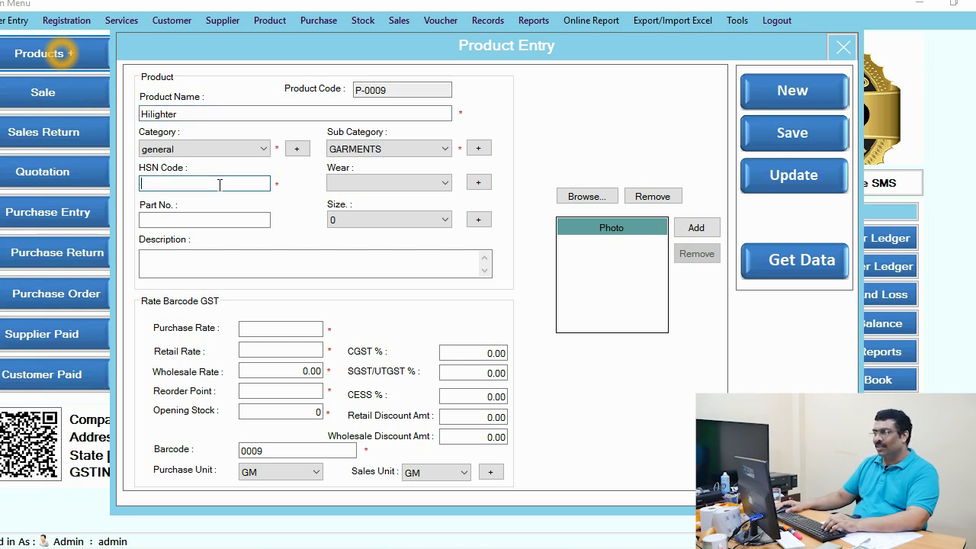
{"action": "left_click", "coordinate": [379, 147]}
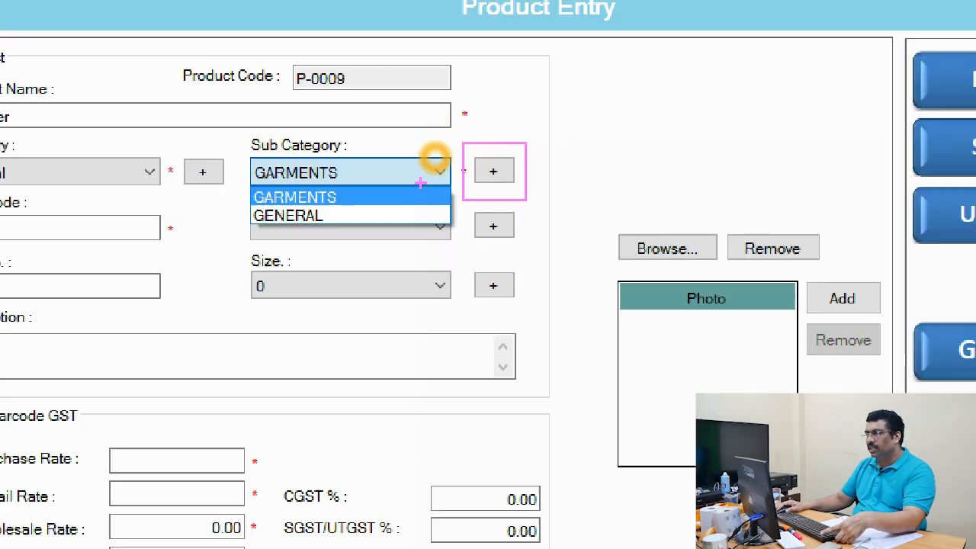
{"action": "key", "text": "Escape"}
{"action": "left_click", "coordinate": [234, 151]}
{"action": "left_click", "coordinate": [233, 151]}
{"action": "left_click", "coordinate": [208, 180]}
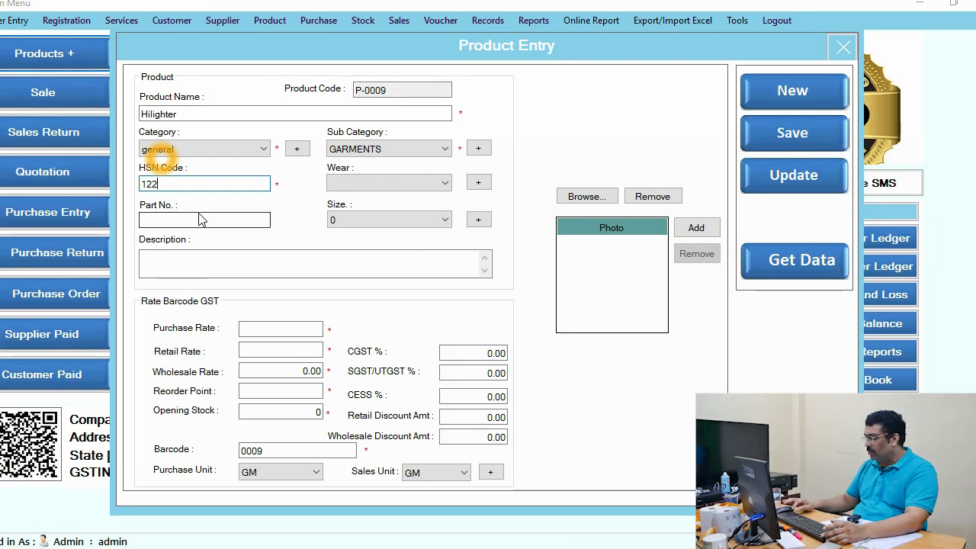
Step: Enter part number OIHJJ334 and the description BLUE for the product, leaving wear and size at their defaults
{"action": "left_click", "coordinate": [199, 220]}
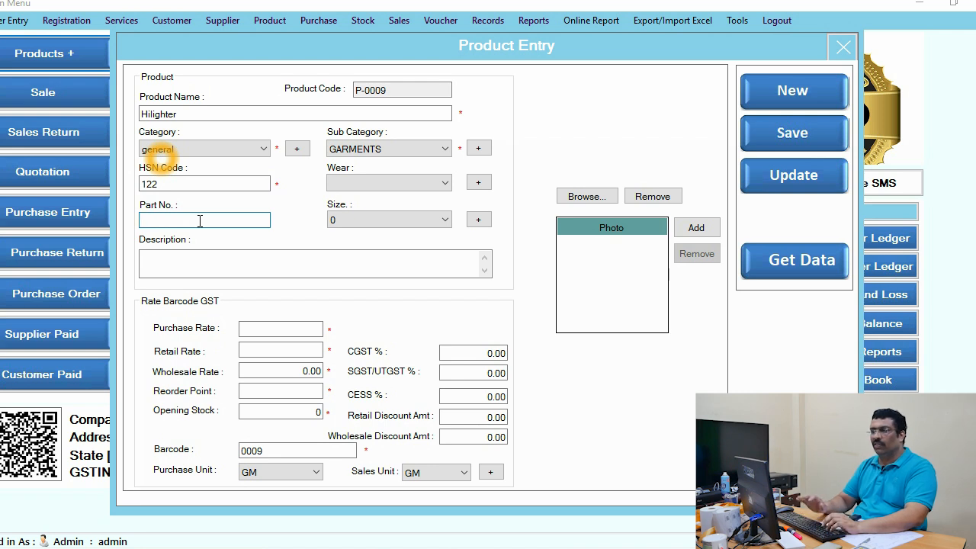
{"action": "type", "text": "OIHJJ334"}
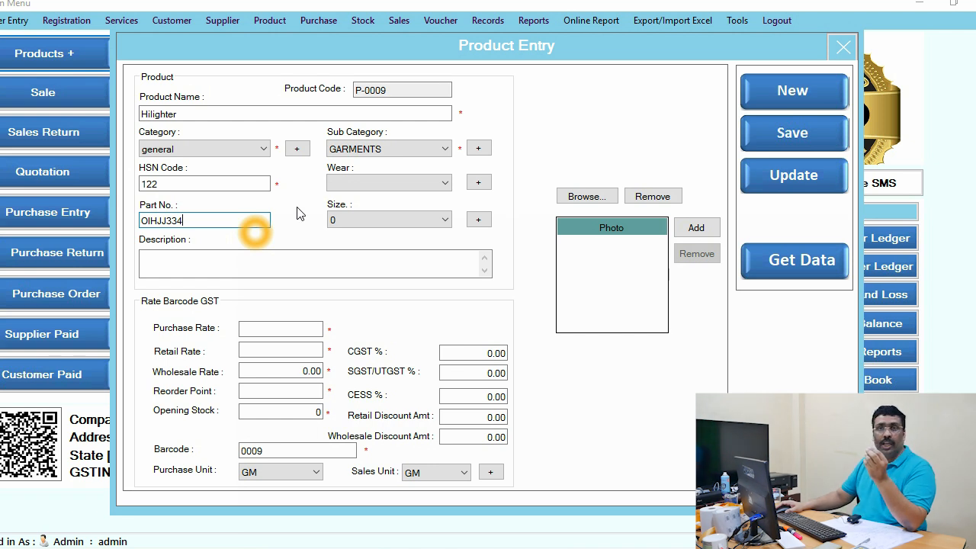
{"action": "left_click", "coordinate": [370, 186]}
{"action": "left_click", "coordinate": [371, 185]}
{"action": "left_click", "coordinate": [403, 222]}
{"action": "left_click", "coordinate": [403, 221]}
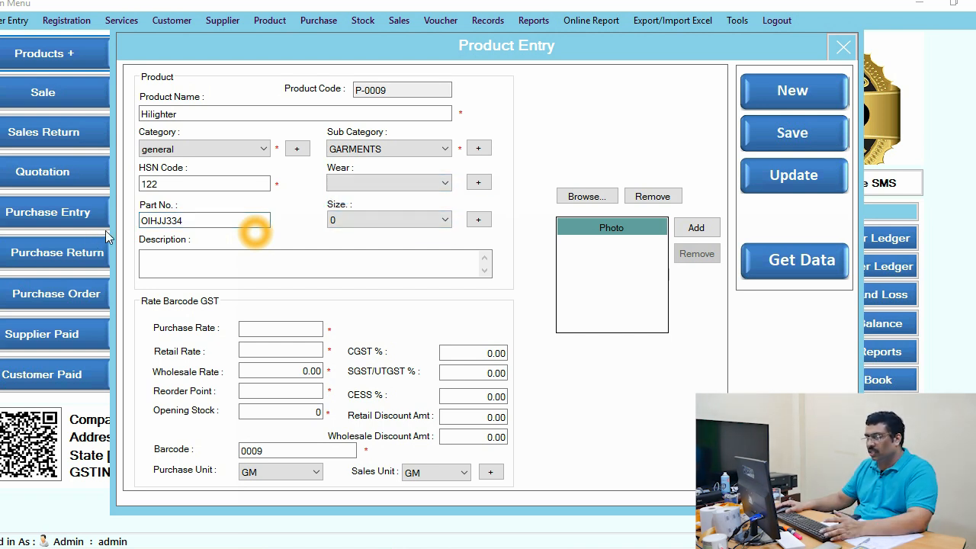
{"action": "left_click", "coordinate": [259, 260]}
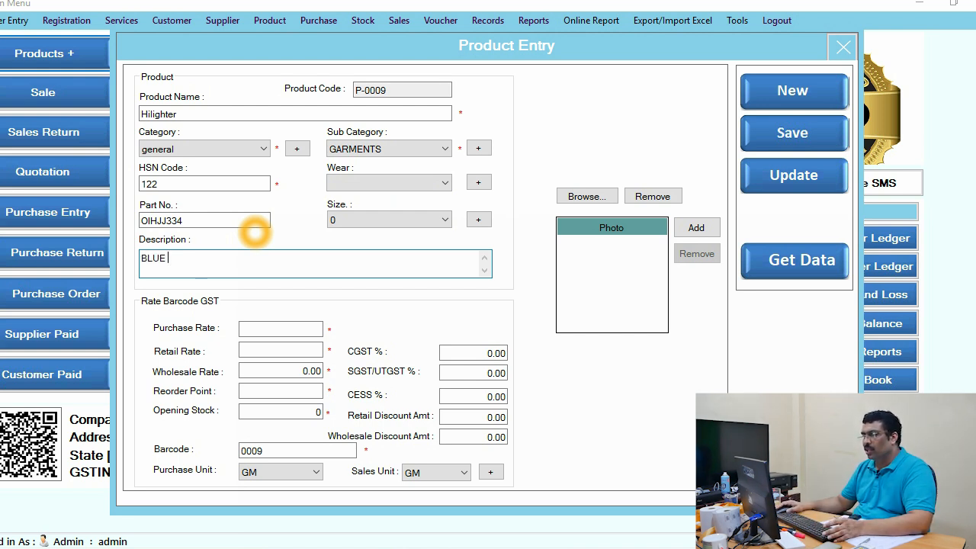
Step: Set the product's purchase rate to 100, retail rate to 150 and wholesale rate to 140
{"action": "left_click", "coordinate": [287, 327]}
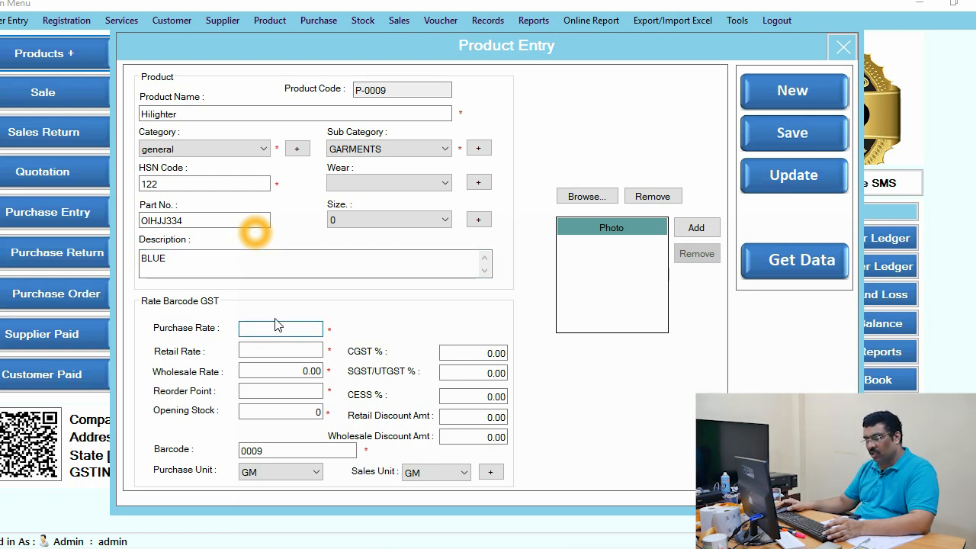
{"action": "left_click", "coordinate": [274, 350]}
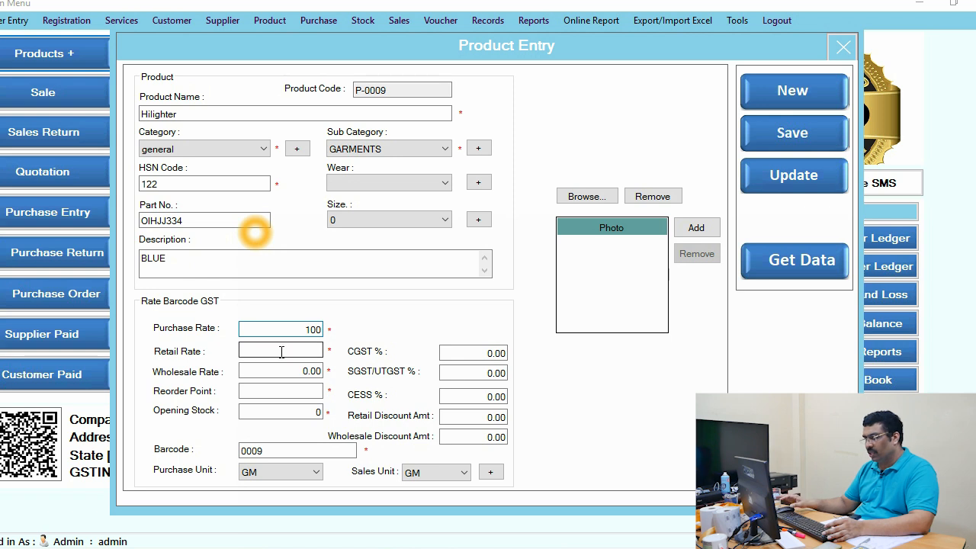
{"action": "type", "text": "150"}
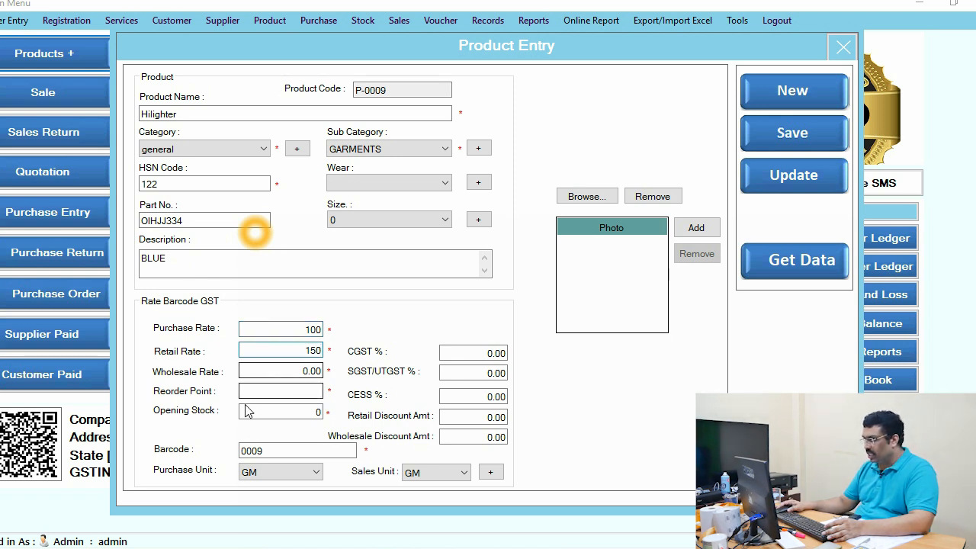
{"action": "left_click", "coordinate": [280, 372]}
{"action": "type", "text": "140"}
Step: Set the product's opening stock to 100 and its reorder point to 2
{"action": "left_click", "coordinate": [305, 390]}
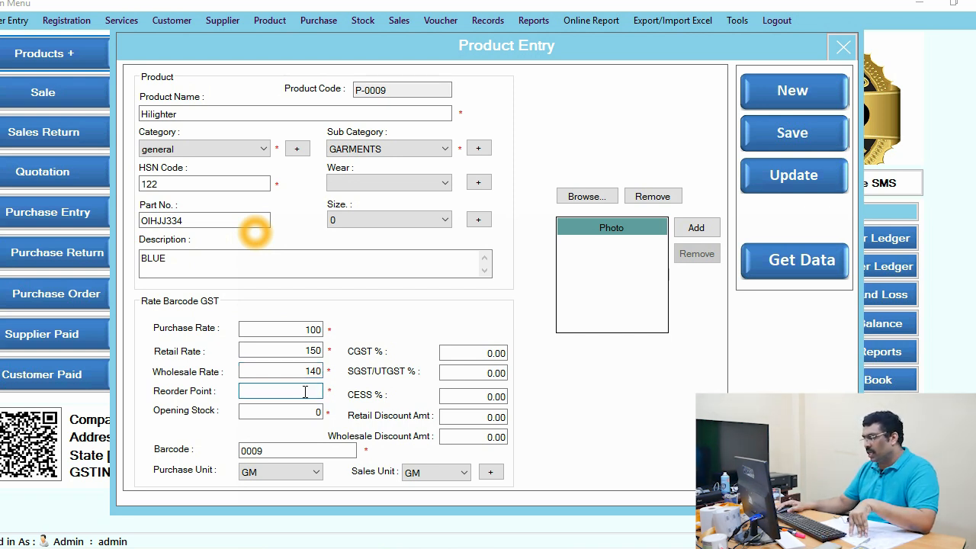
{"action": "left_click", "coordinate": [318, 413]}
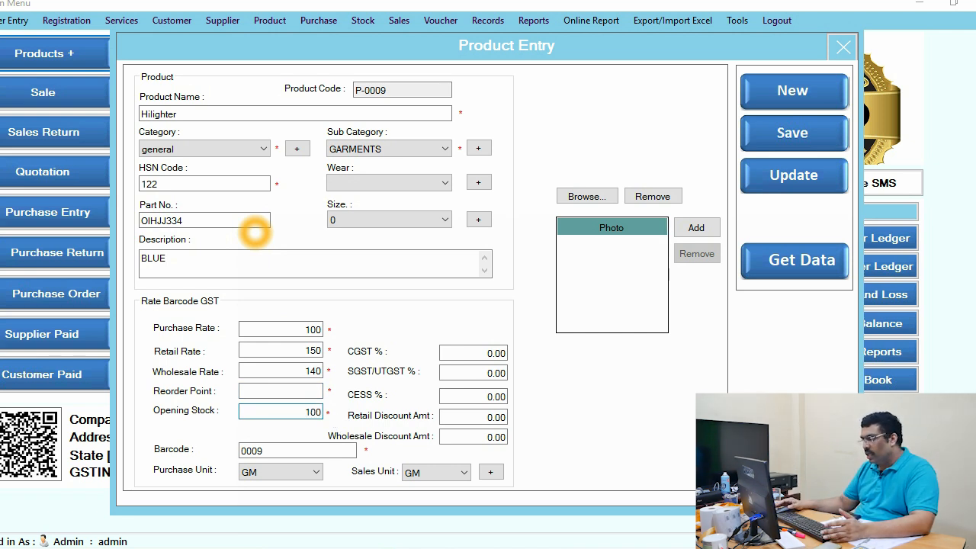
{"action": "left_click", "coordinate": [316, 391]}
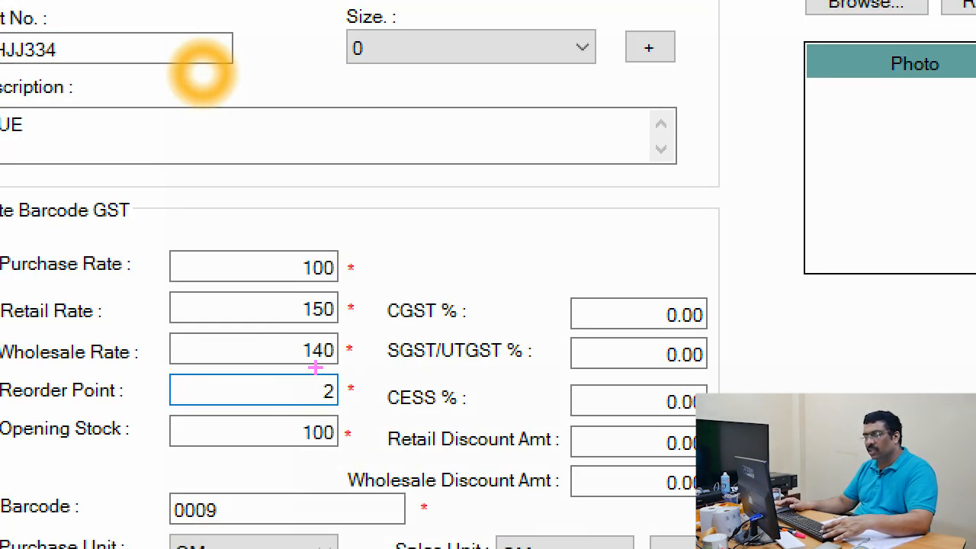
{"action": "left_click_drag", "start_coordinate": [313, 375], "coordinate": [358, 413]}
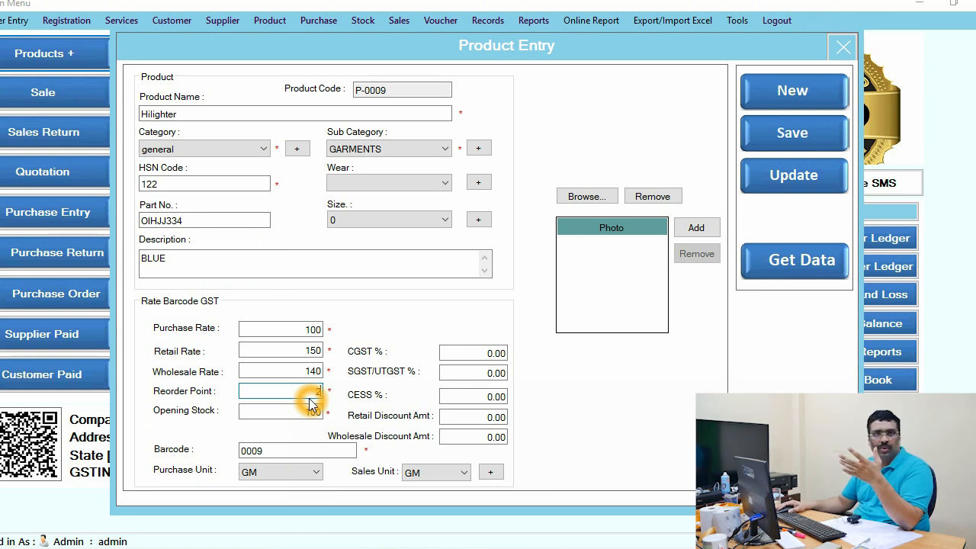
Step: Set both the purchase unit and the sales unit to PIC
{"action": "left_click", "coordinate": [316, 473]}
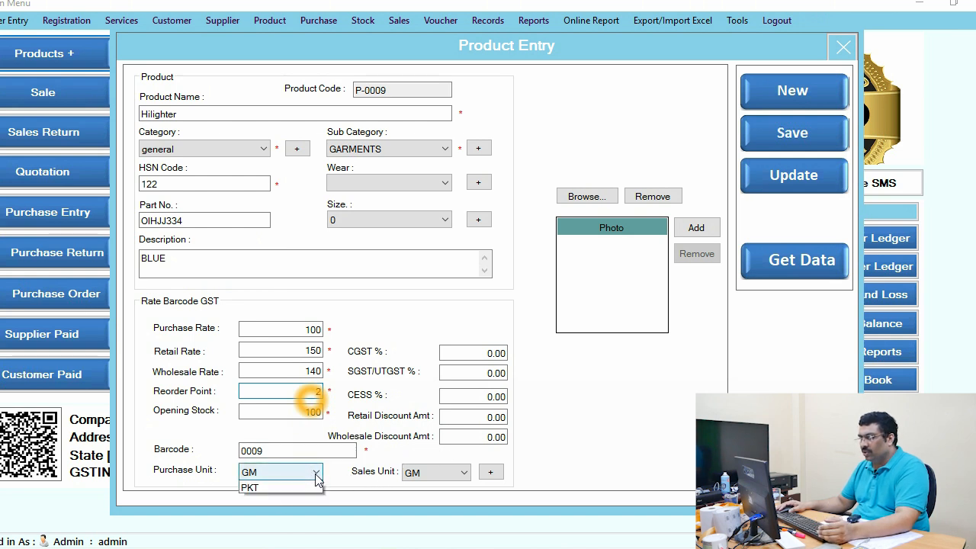
{"action": "left_click", "coordinate": [276, 534]}
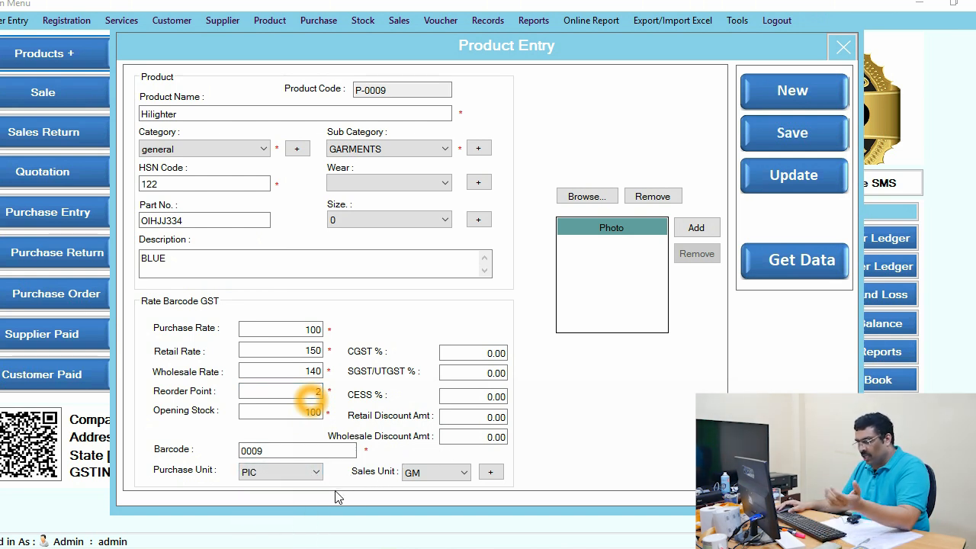
{"action": "left_click", "coordinate": [424, 473]}
{"action": "left_click", "coordinate": [415, 534]}
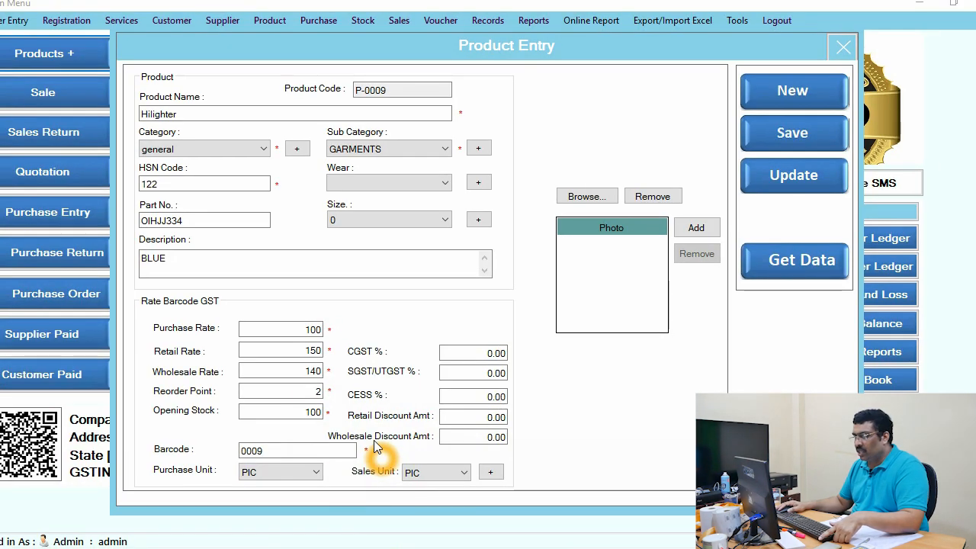
Step: Keep the proposed barcode and set both the CGST and SGST/UTGST percentages to 9
{"action": "double_click", "coordinate": [282, 451]}
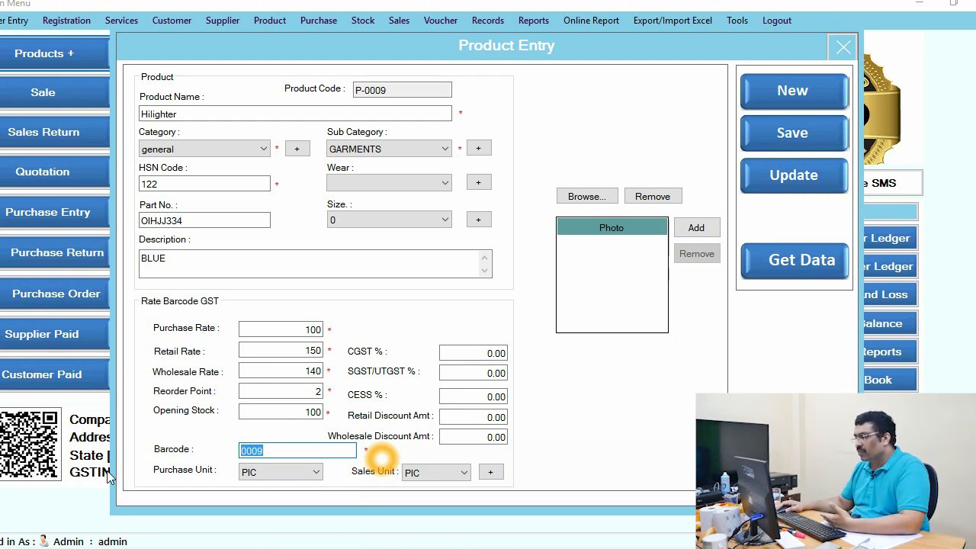
{"action": "left_click", "coordinate": [455, 355]}
{"action": "left_click_drag", "start_coordinate": [455, 355], "coordinate": [573, 344]}
{"action": "type", "text": "9"}
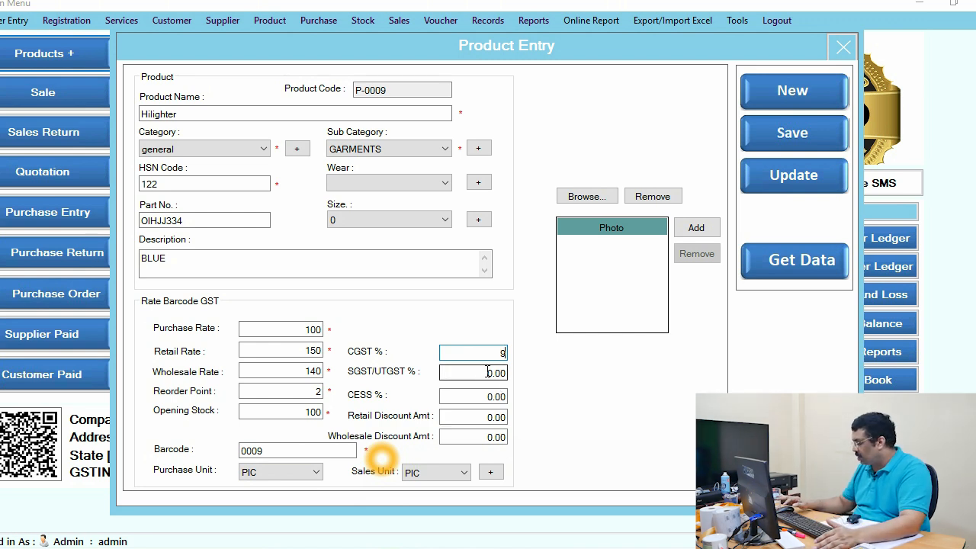
{"action": "left_click_drag", "start_coordinate": [488, 372], "coordinate": [527, 364]}
{"action": "type", "text": "9"}
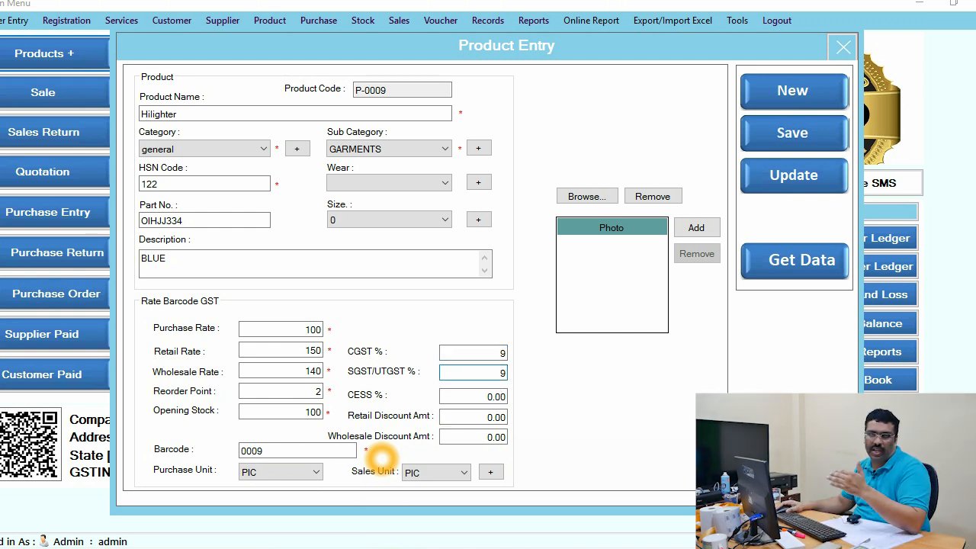
Step: Set the retail and wholesale discount amounts to 1 each
{"action": "left_click", "coordinate": [482, 418]}
{"action": "type", "text": "1"}
{"action": "key", "text": "Tab"}
{"action": "type", "text": "1"}
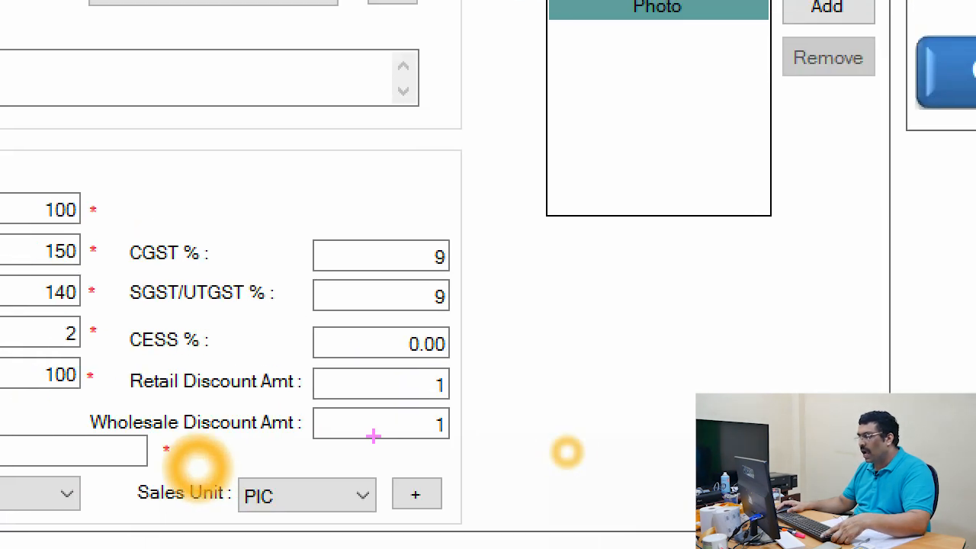
{"action": "left_click_drag", "start_coordinate": [368, 366], "coordinate": [485, 450]}
{"action": "key", "text": "Escape"}
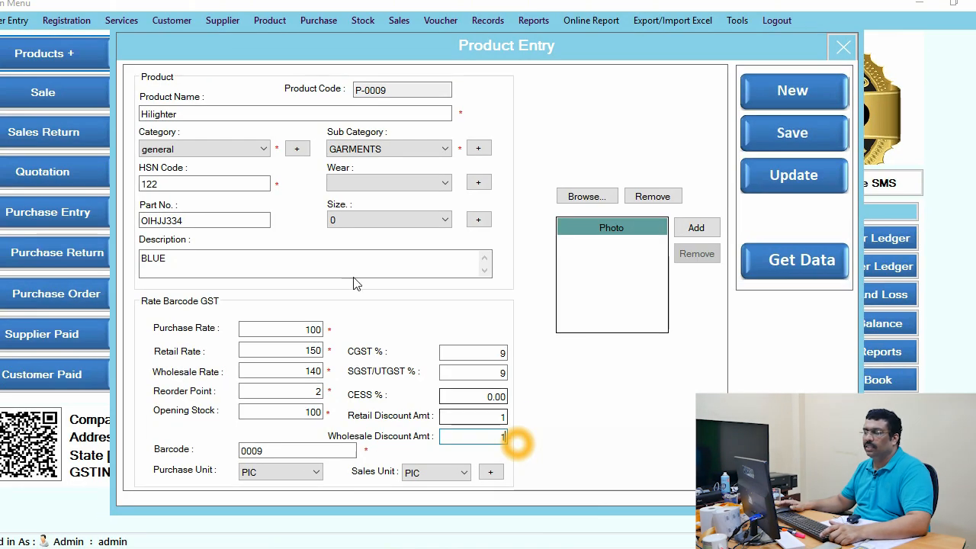
Step: Save the Hilighter product record and close the product entry form
{"action": "left_click_drag", "start_coordinate": [193, 114], "coordinate": [102, 116]}
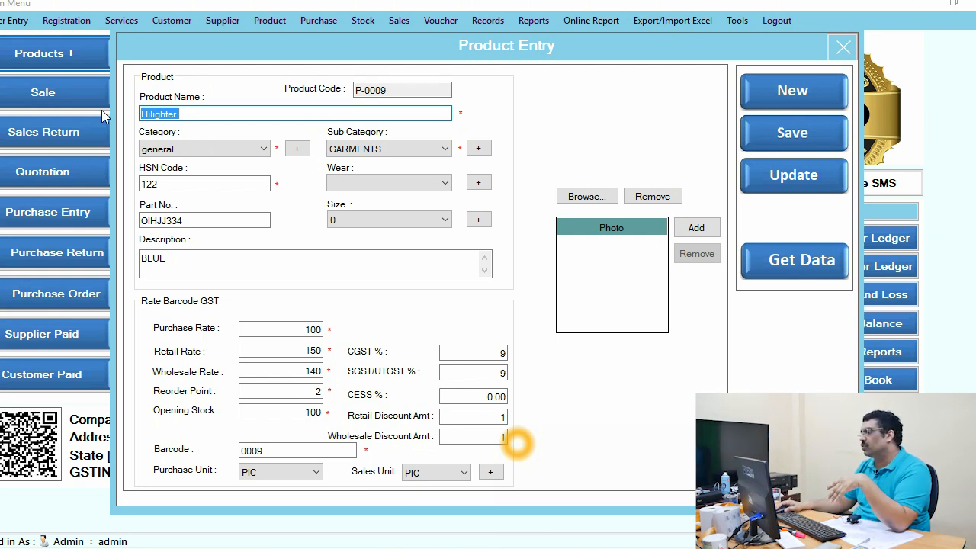
{"action": "left_click", "coordinate": [790, 126]}
{"action": "left_click", "coordinate": [525, 331]}
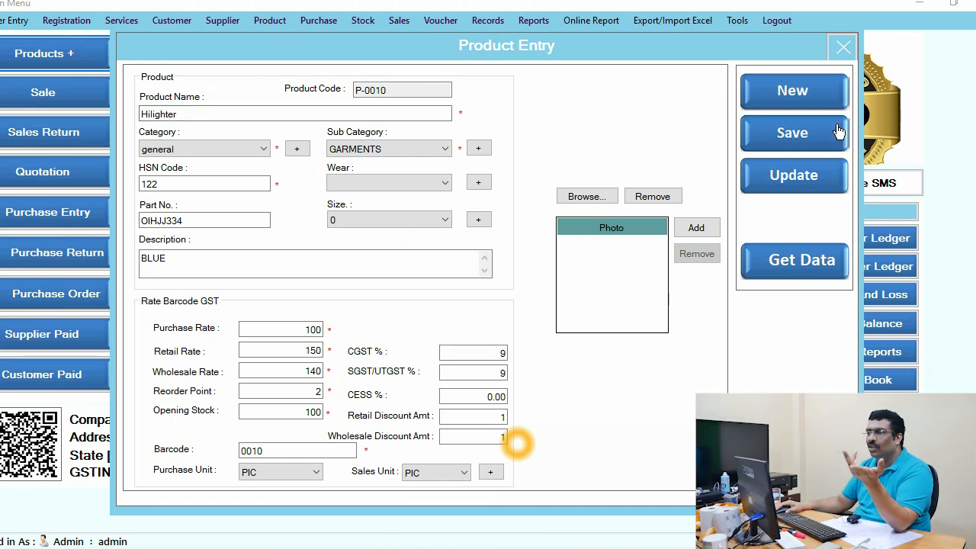
{"action": "left_click", "coordinate": [842, 47]}
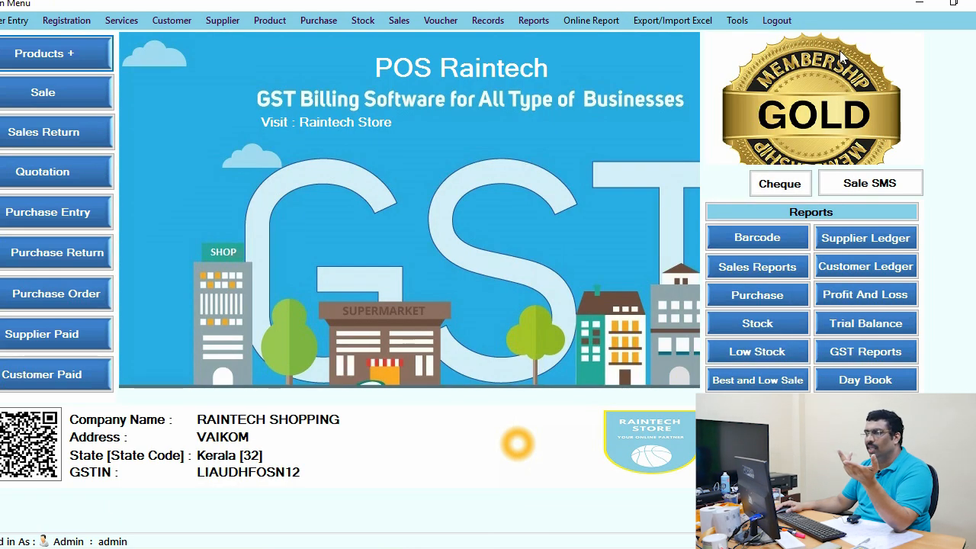
Step: Open a retail sale, select the Hilighter product and add one piece to the cart
{"action": "left_click", "coordinate": [82, 86]}
{"action": "left_click", "coordinate": [161, 183]}
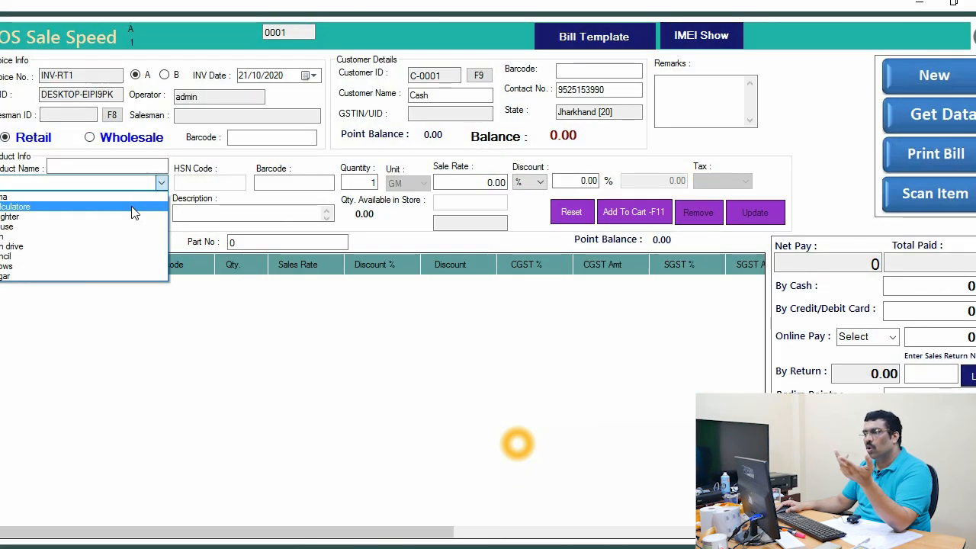
{"action": "left_click", "coordinate": [128, 216]}
{"action": "left_click", "coordinate": [284, 185]}
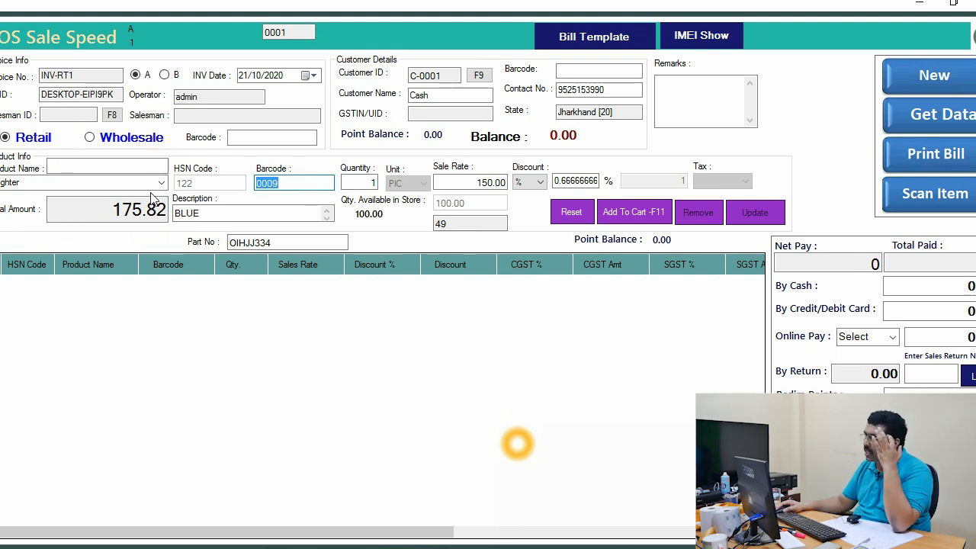
{"action": "left_click", "coordinate": [633, 212]}
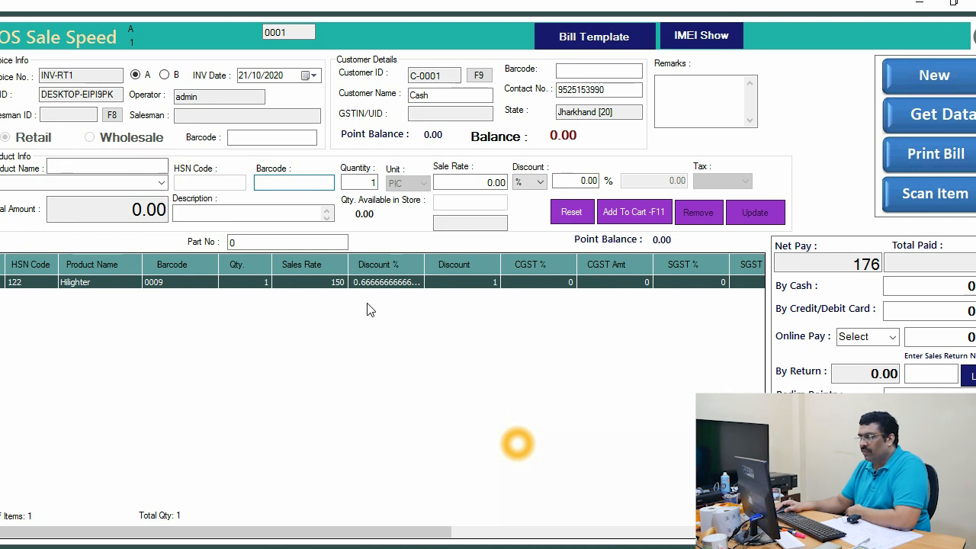
Step: Examine the Hilighter cart line's GST columns against the customer's state
{"action": "left_click", "coordinate": [328, 285]}
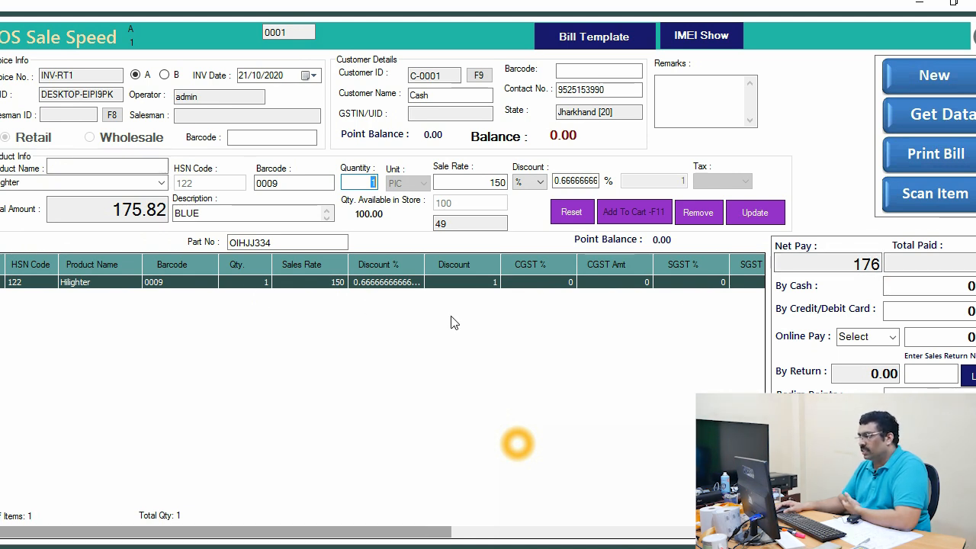
{"action": "left_click_drag", "start_coordinate": [617, 111], "coordinate": [544, 111]}
{"action": "left_click_drag", "start_coordinate": [340, 538], "coordinate": [488, 537]}
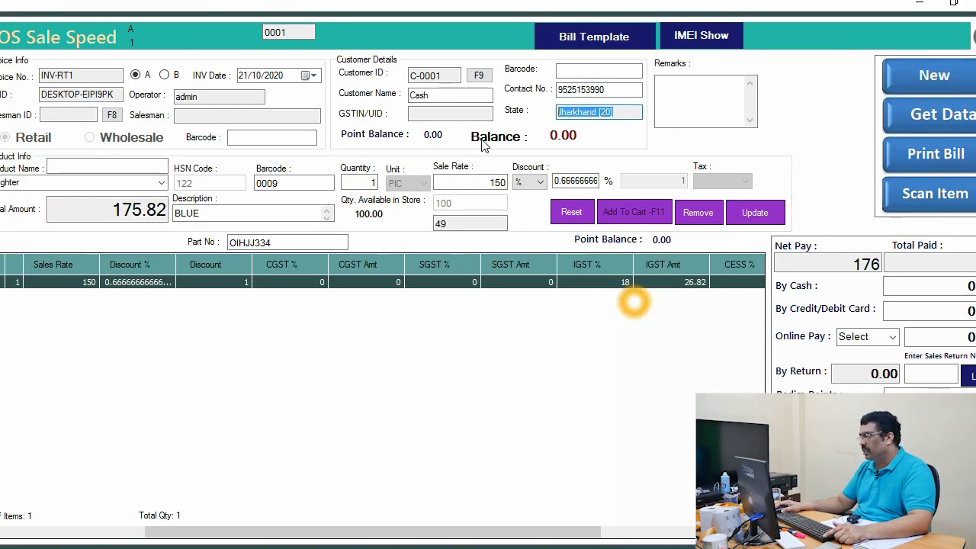
Step: Close the sale window and load the existing Cash customer's record into the customer entry form
{"action": "left_click", "coordinate": [974, 4]}
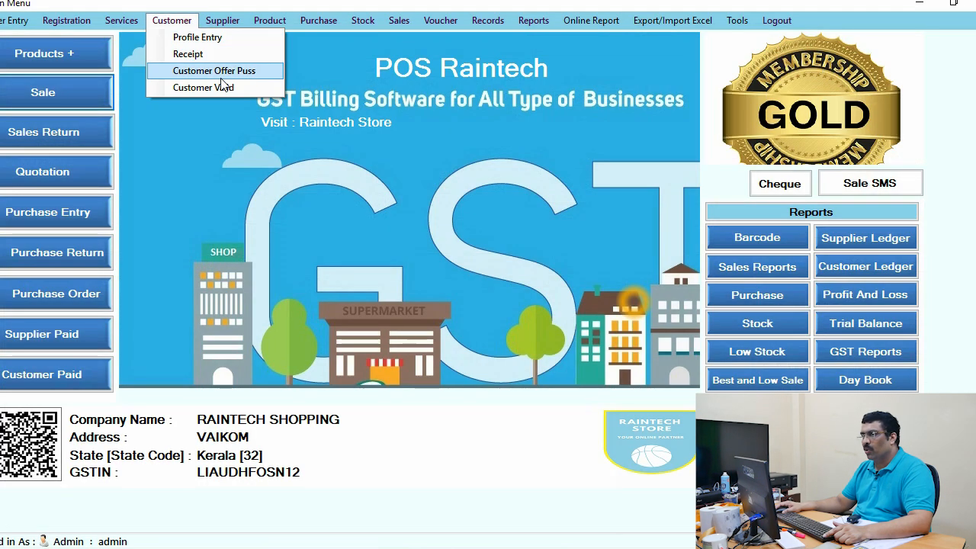
{"action": "left_click", "coordinate": [196, 39]}
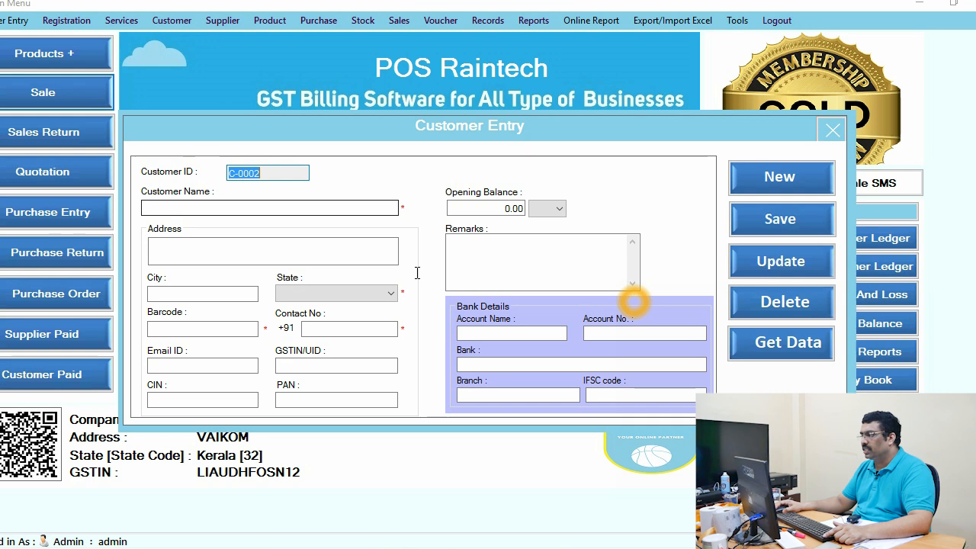
{"action": "left_click", "coordinate": [789, 345]}
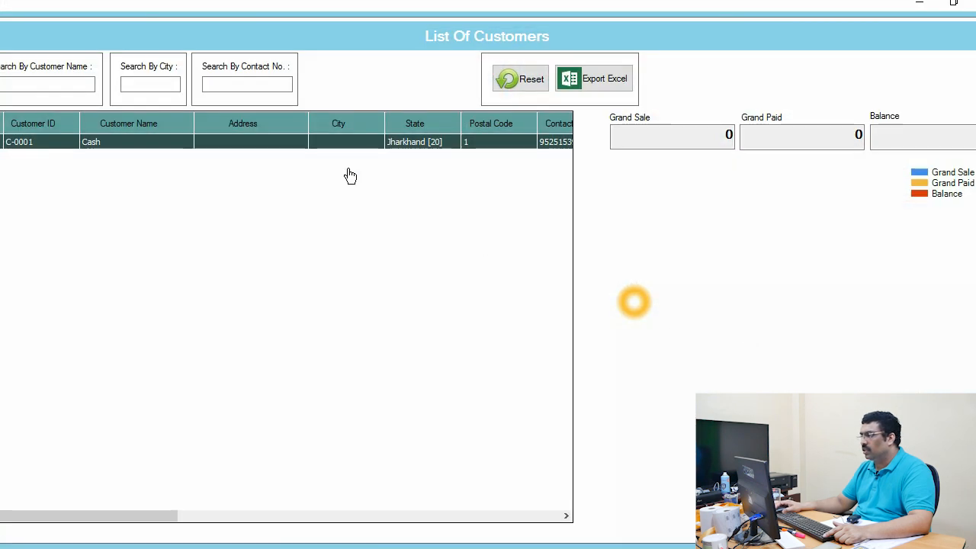
{"action": "double_click", "coordinate": [347, 147]}
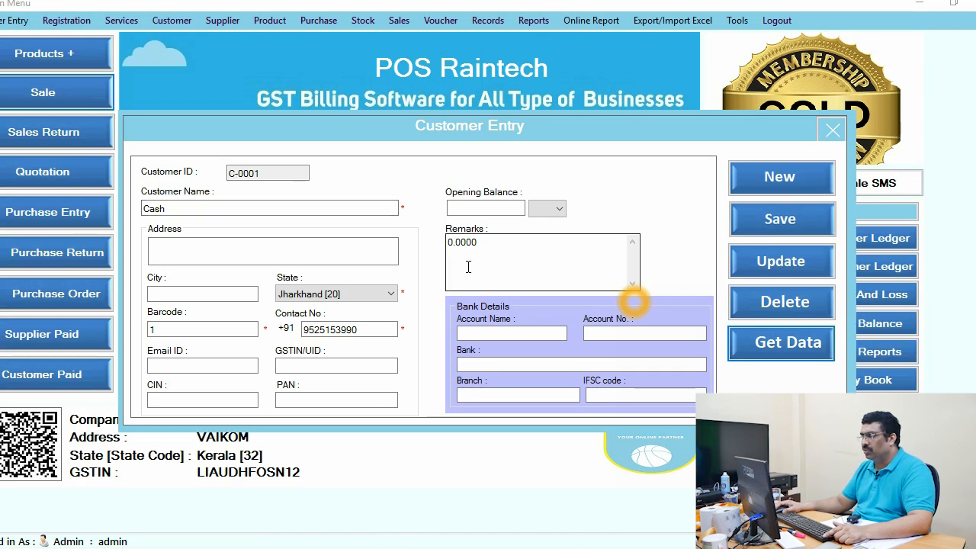
Step: Set the Cash customer's state to Kerala [32]
{"action": "left_click", "coordinate": [390, 295]}
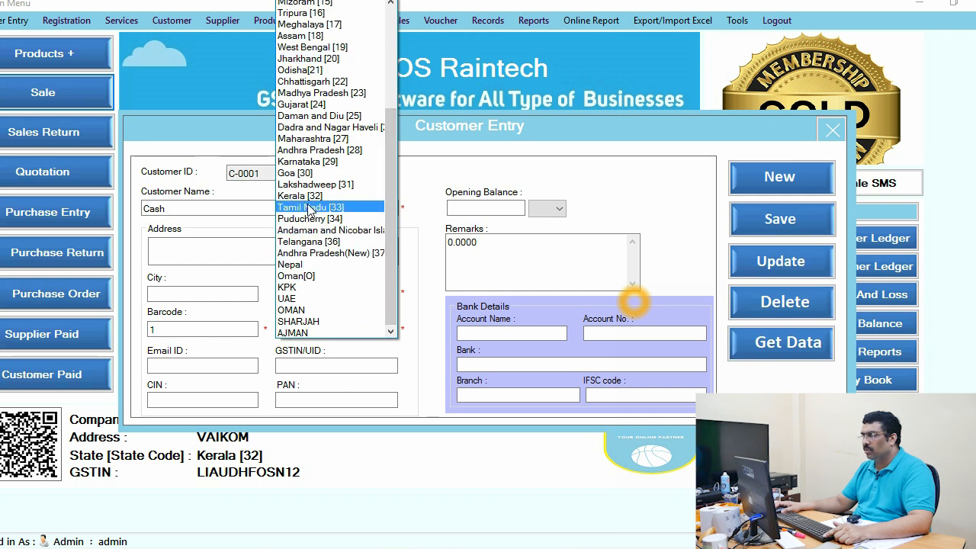
{"action": "scroll", "coordinate": [309, 197], "scroll_direction": "up", "scroll_amount": 1}
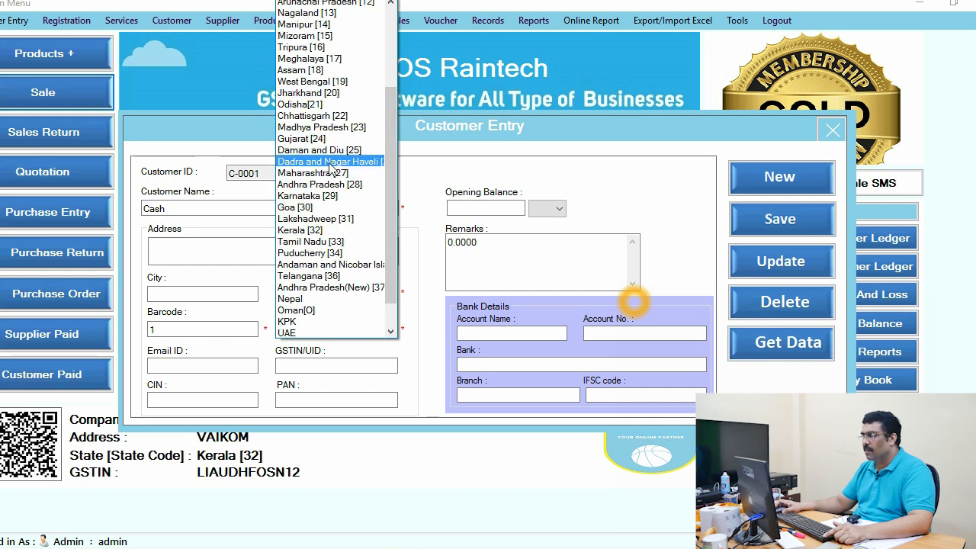
{"action": "scroll", "coordinate": [335, 221], "scroll_direction": "up", "scroll_amount": 2}
{"action": "scroll", "coordinate": [335, 221], "scroll_direction": "down", "scroll_amount": 3}
{"action": "scroll", "coordinate": [342, 236], "scroll_direction": "up", "scroll_amount": 3}
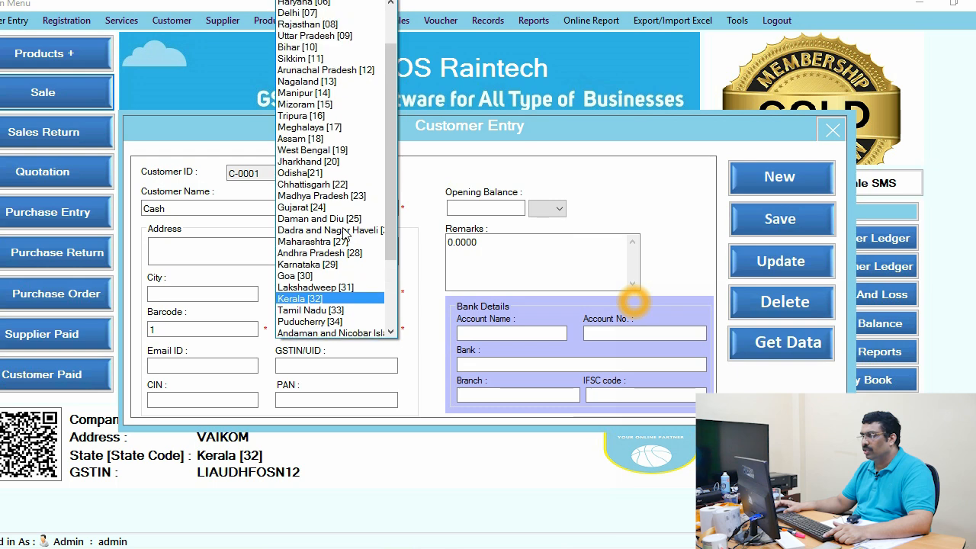
{"action": "scroll", "coordinate": [364, 273], "scroll_direction": "down", "scroll_amount": 3}
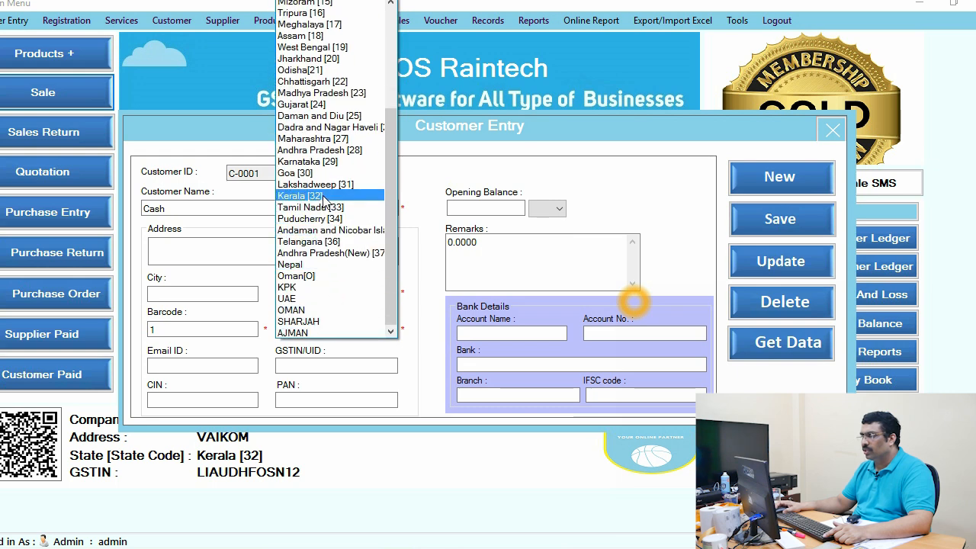
{"action": "left_click", "coordinate": [342, 198]}
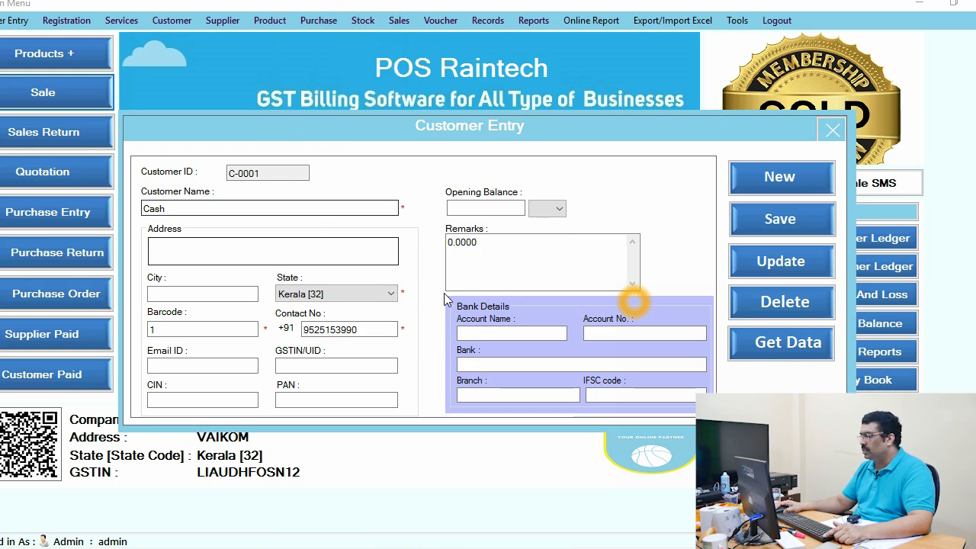
Step: Update the Cash customer's saved record and close the customer entry form
{"action": "left_click", "coordinate": [771, 263]}
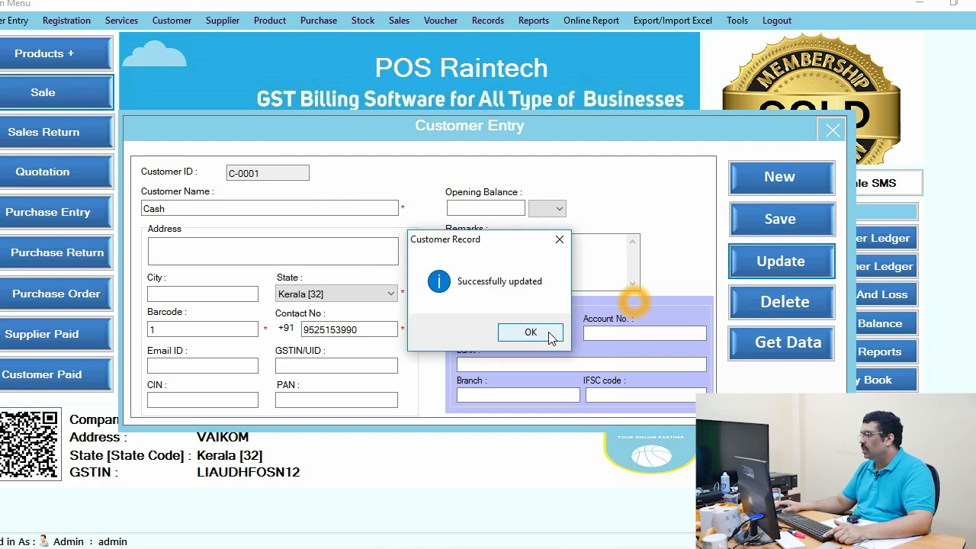
{"action": "left_click", "coordinate": [549, 334]}
{"action": "left_click", "coordinate": [832, 132]}
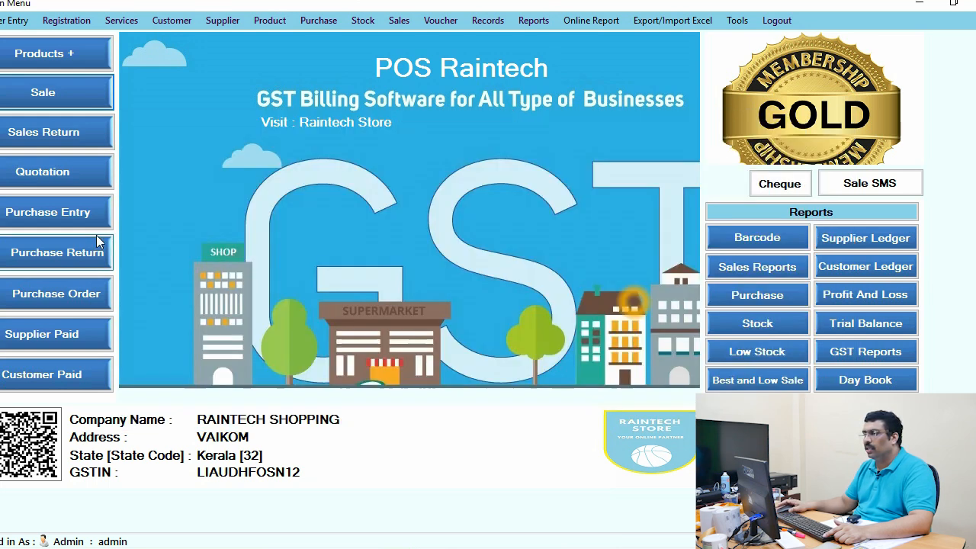
Step: Open a new retail sale, add one Hilighter piece to the cart and check its CGST, SGST and IGST columns
{"action": "left_click", "coordinate": [64, 92]}
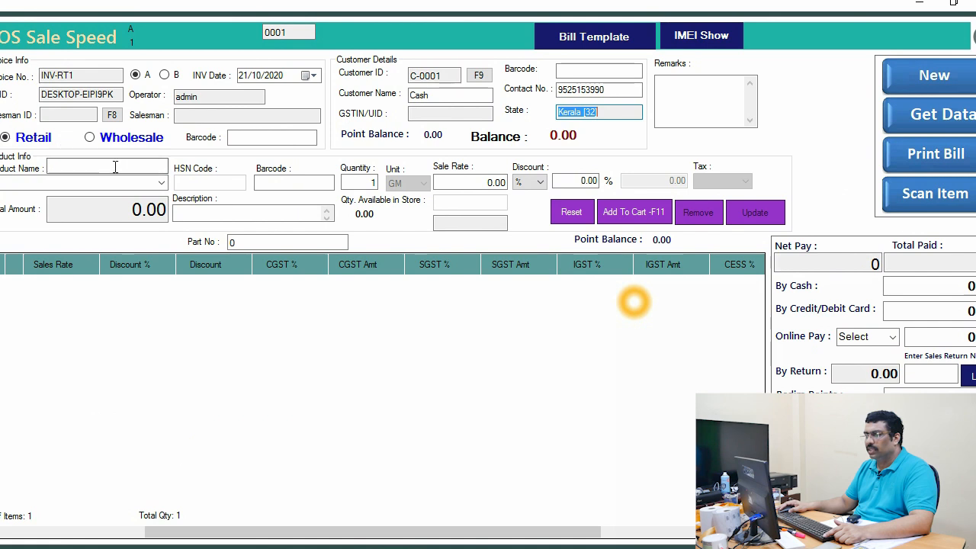
{"action": "left_click", "coordinate": [160, 184]}
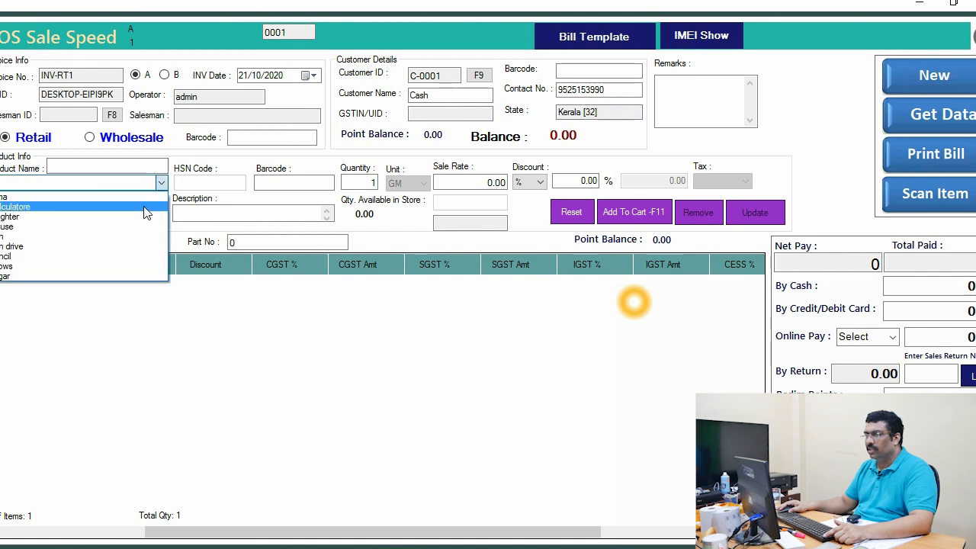
{"action": "left_click", "coordinate": [83, 219]}
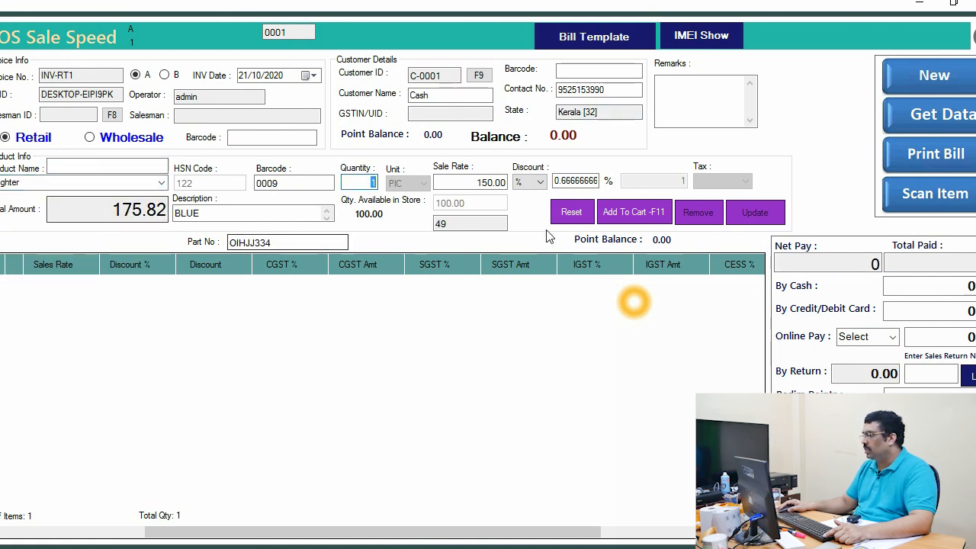
{"action": "left_click", "coordinate": [644, 213]}
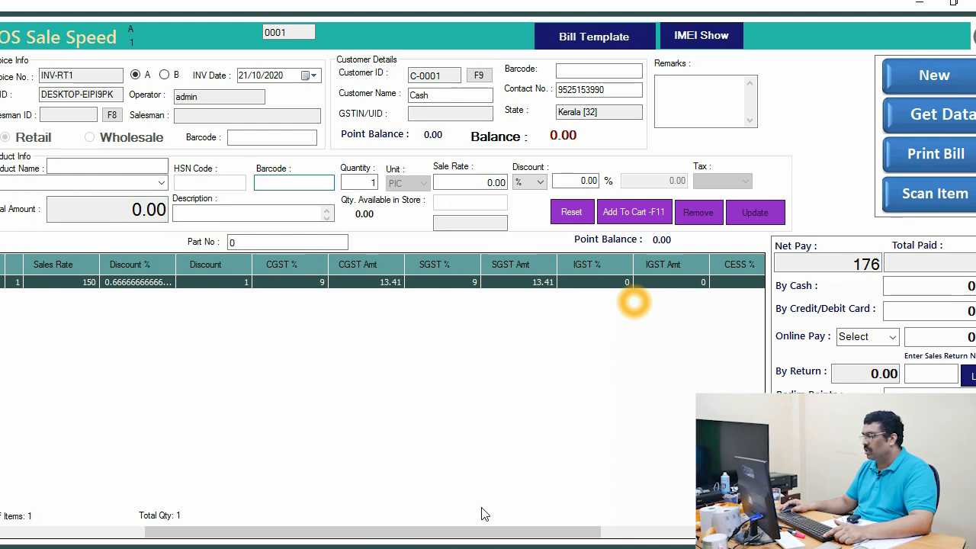
{"action": "left_click_drag", "start_coordinate": [551, 533], "coordinate": [630, 528]}
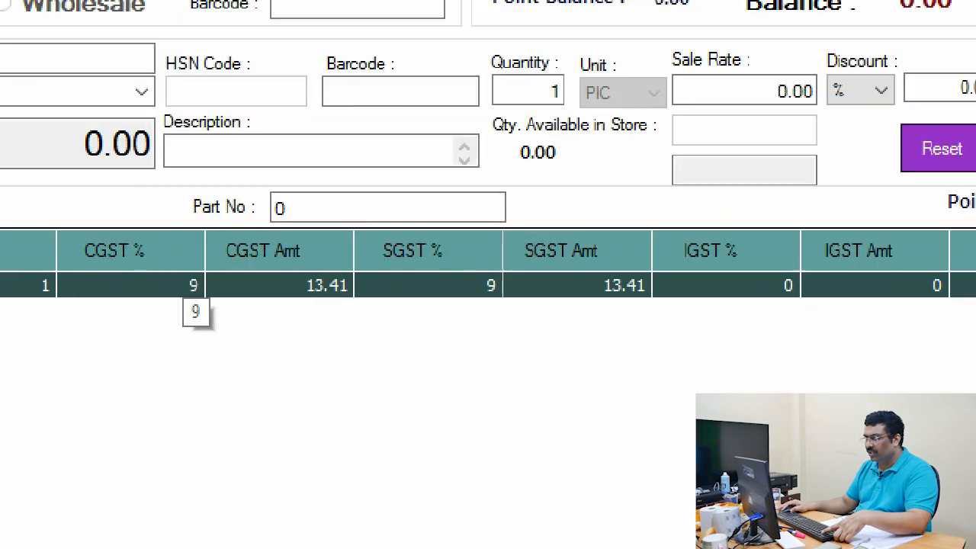
{"action": "mouse_move", "coordinate": [134, 280]}
{"action": "left_mouse_down"}
{"action": "mouse_move", "coordinate": [255, 318]}
{"action": "mouse_move", "coordinate": [492, 308]}
{"action": "mouse_move", "coordinate": [594, 320]}
{"action": "left_mouse_up"}
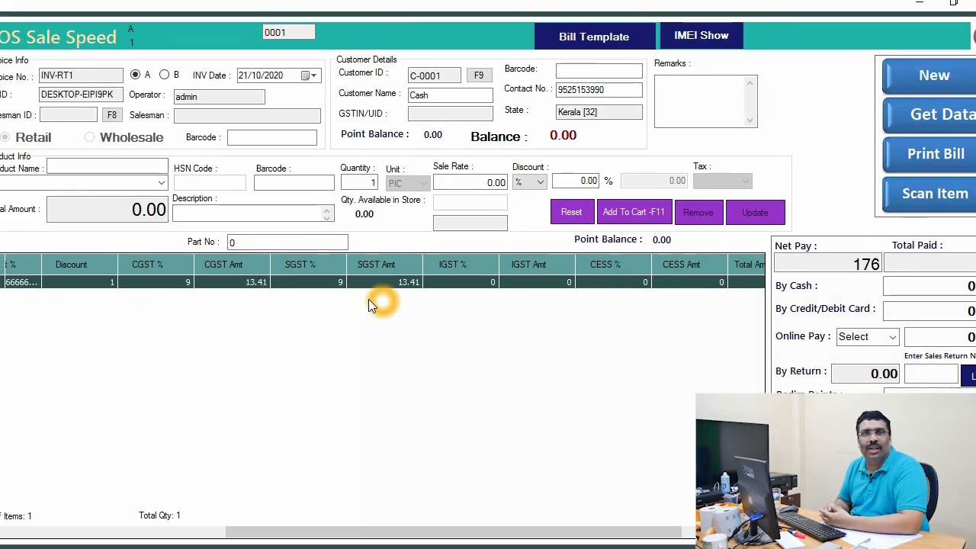